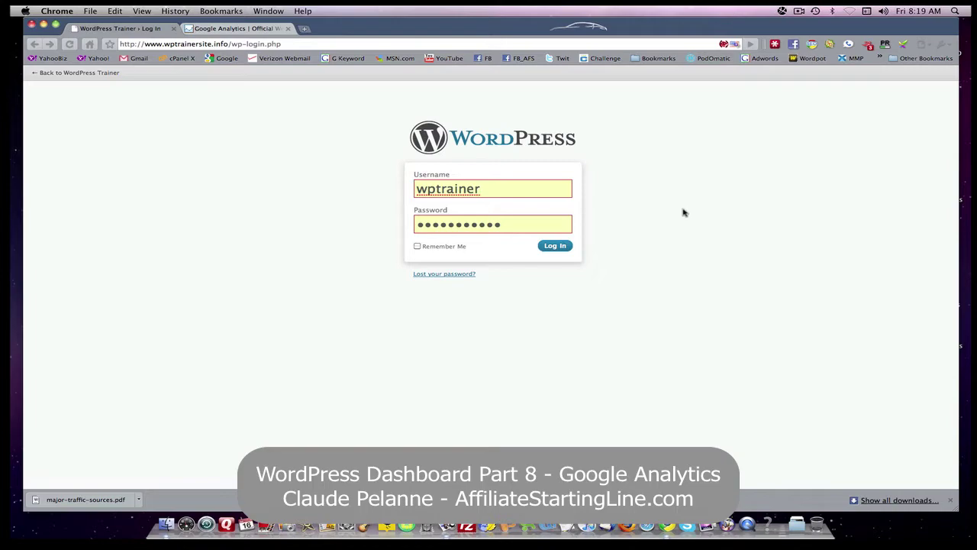
Submit the prefilled username and password to log in to the wptrainersite.info admin
{"action": "left_click", "coordinate": [559, 246]}
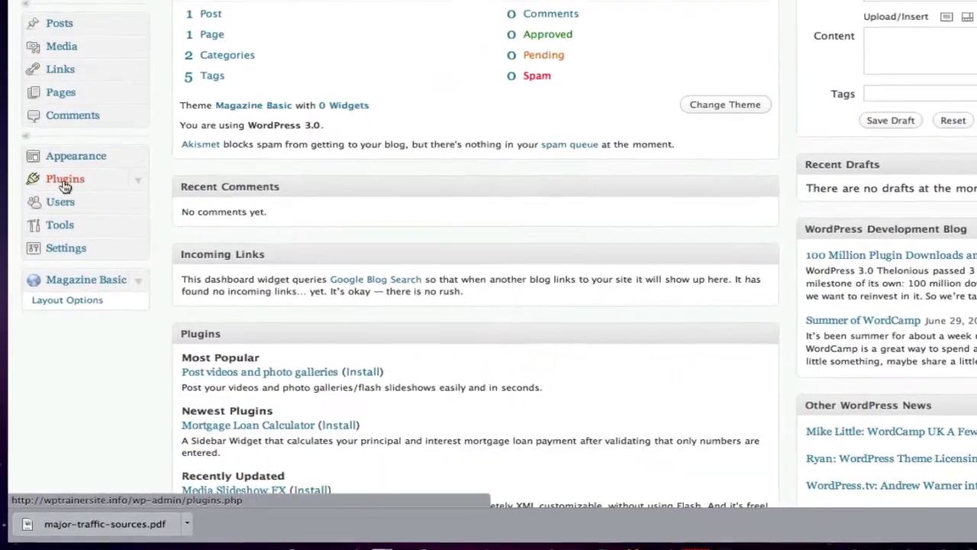
Go to Plugins, then Settings > Ultimate GA to reach the Ultimate Google Analytics settings
{"action": "left_click", "coordinate": [63, 198]}
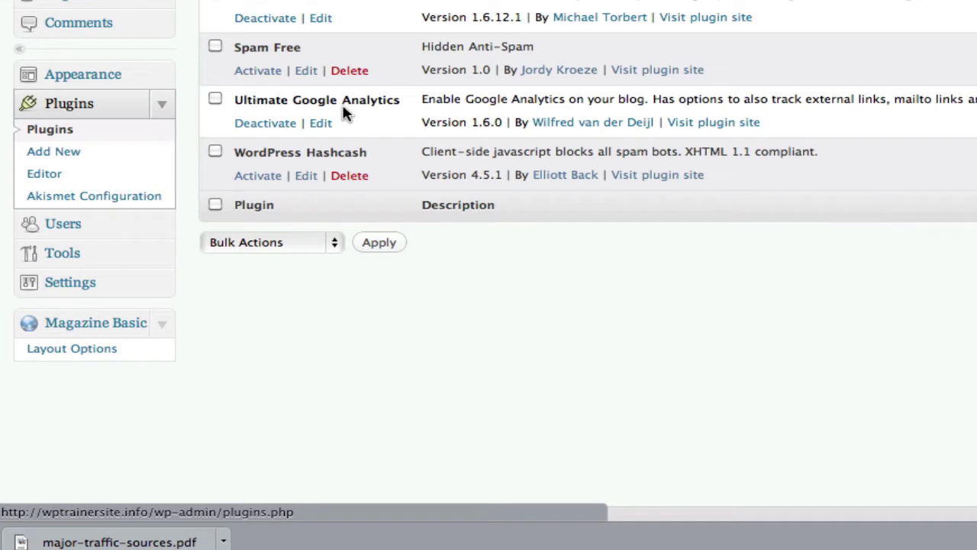
{"action": "left_click", "coordinate": [162, 285]}
{"action": "scroll", "coordinate": [115, 367], "scroll_direction": "down", "scroll_amount": 3}
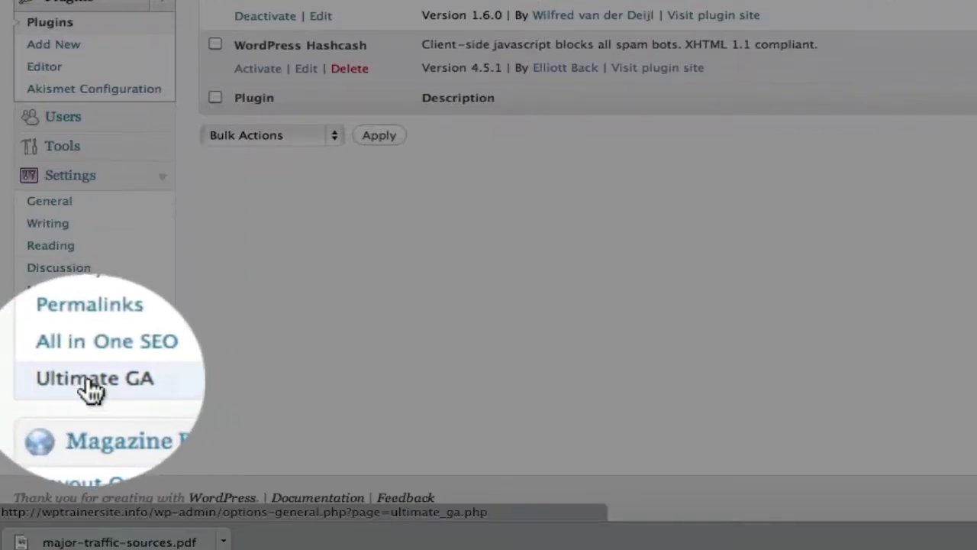
{"action": "left_click", "coordinate": [88, 379]}
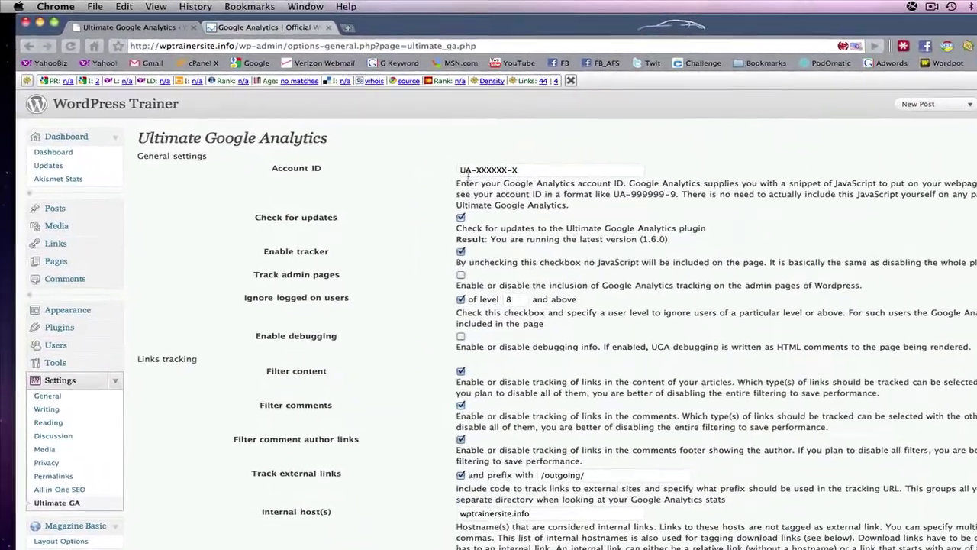
{"action": "left_click", "coordinate": [475, 159]}
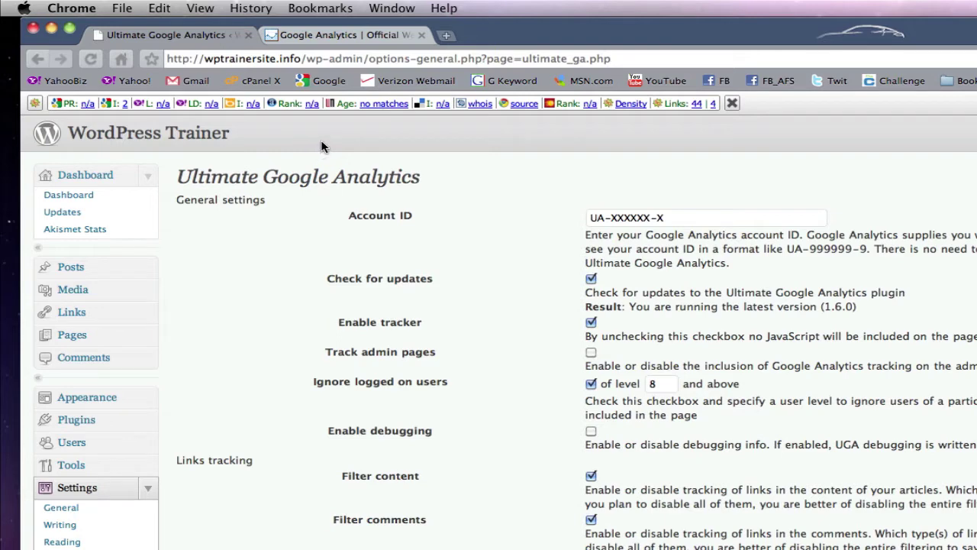
Switch to the Google Analytics tab and sign in with the autofilled credentials
{"action": "left_click", "coordinate": [334, 38]}
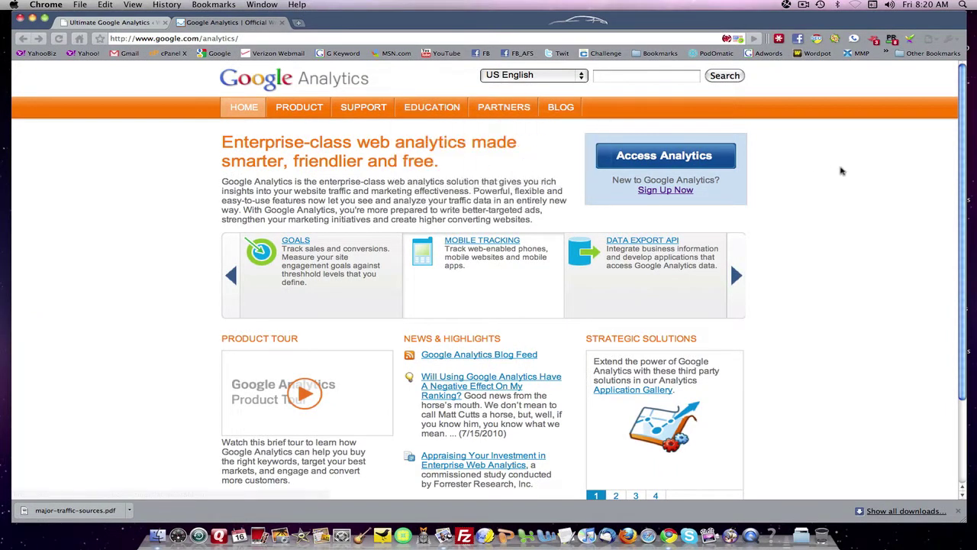
{"action": "left_click", "coordinate": [672, 191]}
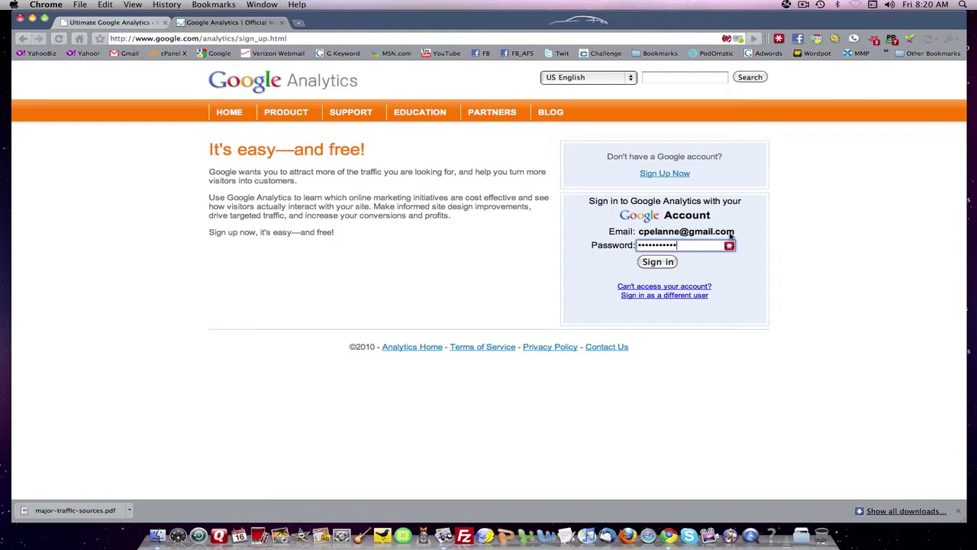
{"action": "left_click", "coordinate": [660, 264]}
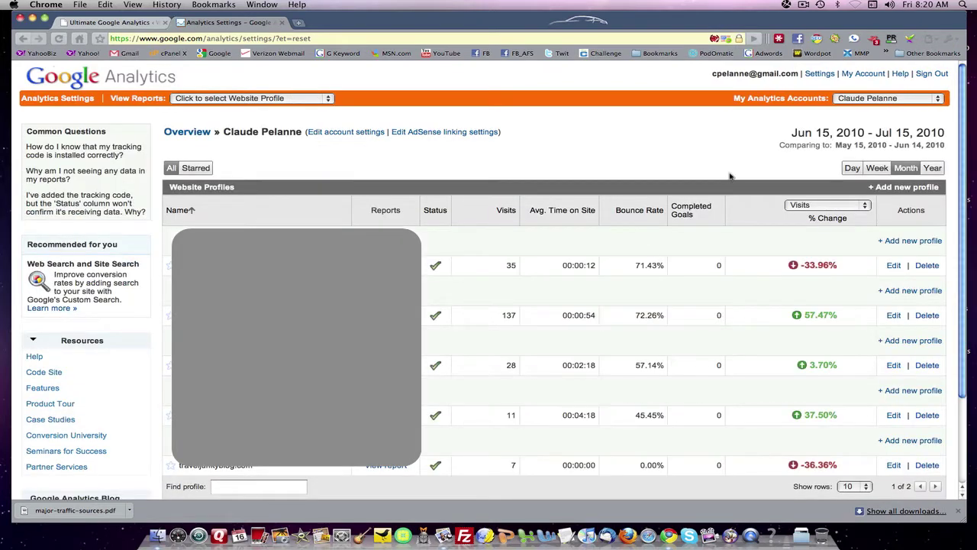
Choose Create New Account from My Analytics Accounts and begin the Sign Up form
{"action": "left_click", "coordinate": [939, 99]}
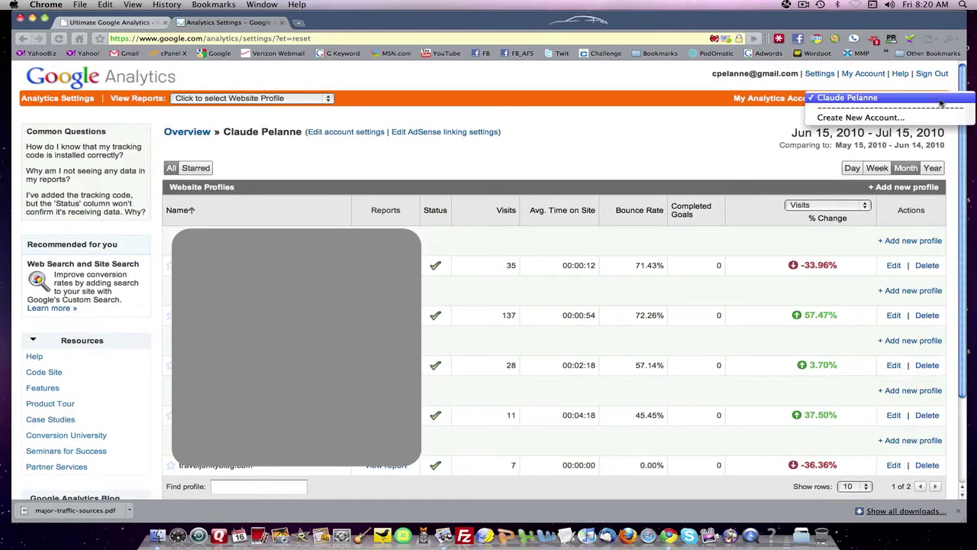
{"action": "left_click", "coordinate": [861, 118]}
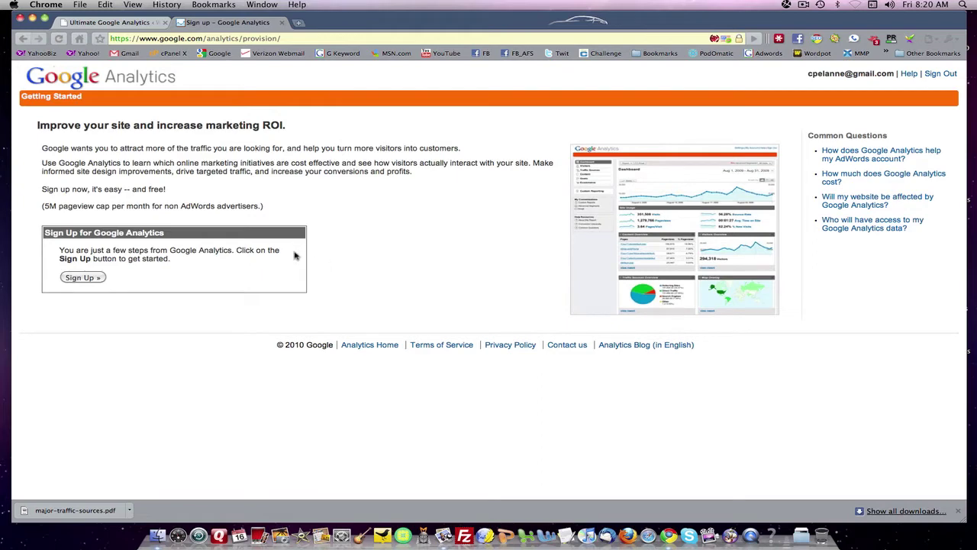
{"action": "left_click", "coordinate": [84, 278]}
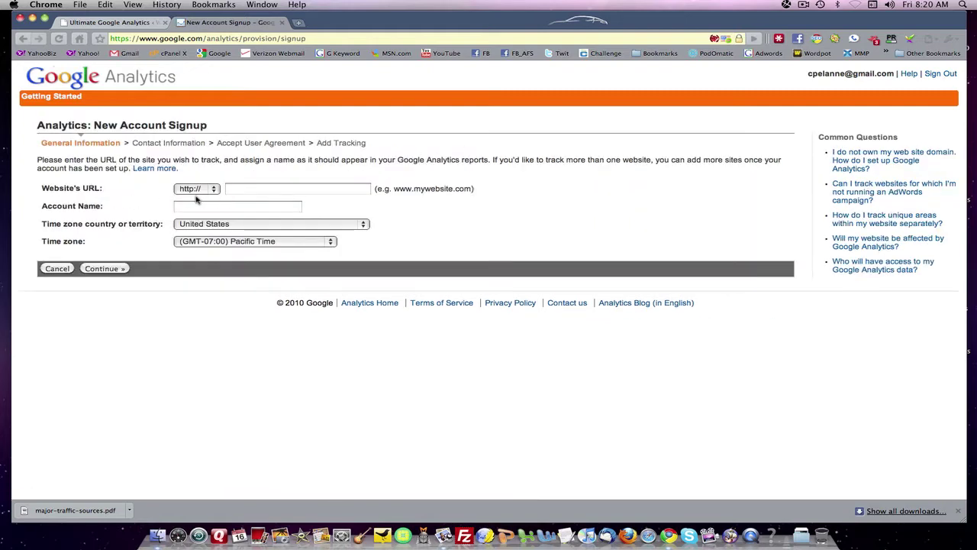
Enter website URL wptrainersite.info, account name wptrainersite, and time zone (GMT-04:00) Eastern Time
{"action": "left_click", "coordinate": [239, 189]}
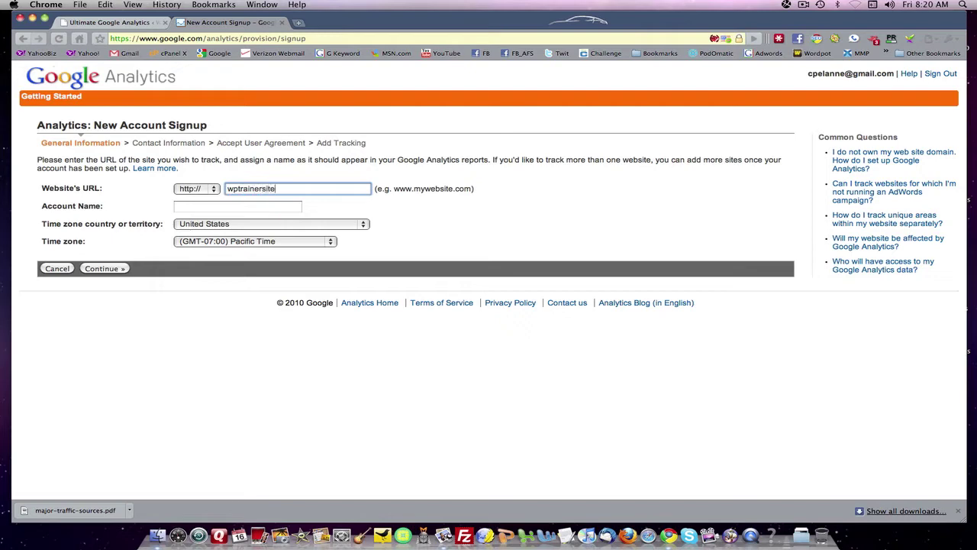
{"action": "type", "text": "wptrainersite.info"}
{"action": "left_click", "coordinate": [187, 208]}
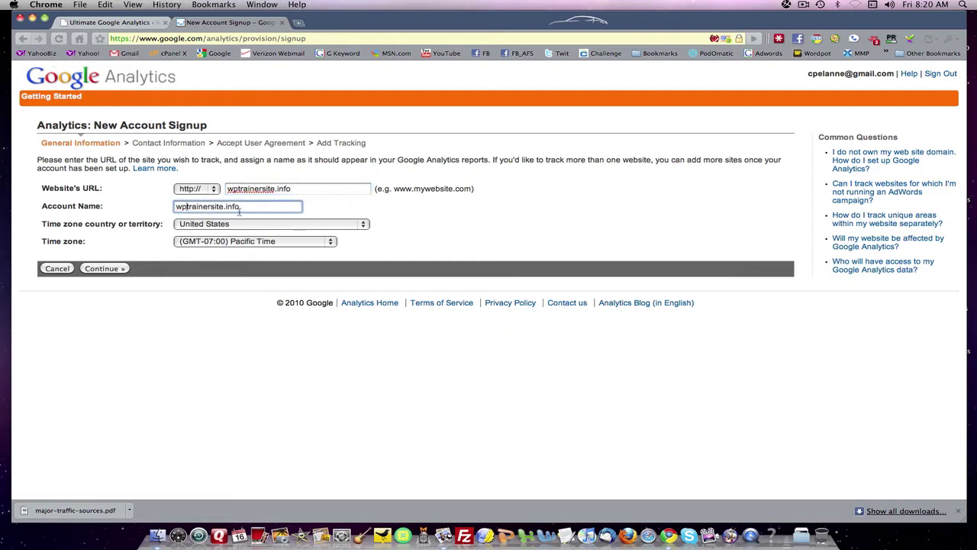
{"action": "left_click_drag", "start_coordinate": [244, 206], "coordinate": [224, 208]}
{"action": "key", "text": "BackSpace"}
{"action": "key", "text": "BackSpace"}
{"action": "left_click", "coordinate": [330, 243]}
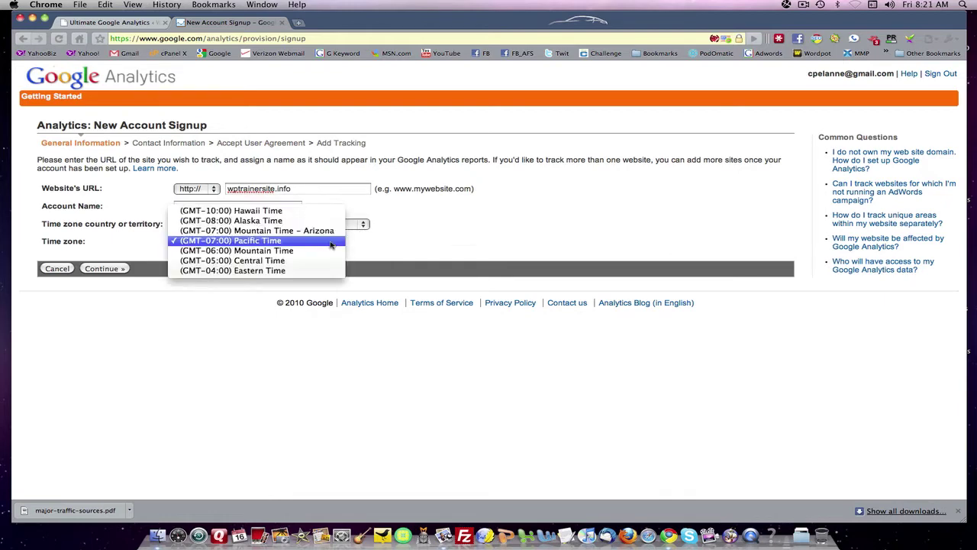
{"action": "left_click", "coordinate": [282, 271]}
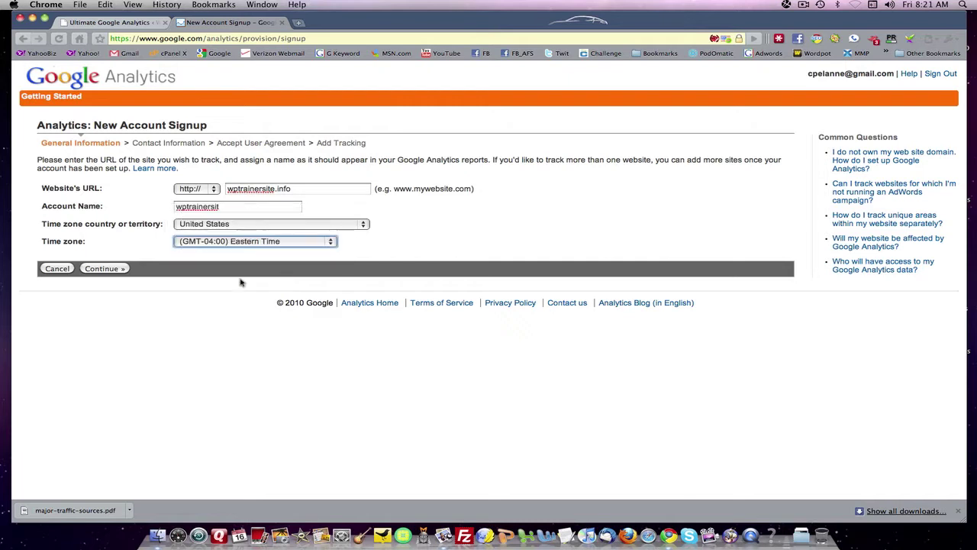
Enter the contact's last and first name, choose United States, and continue to the user agreement
{"action": "left_click", "coordinate": [103, 269]}
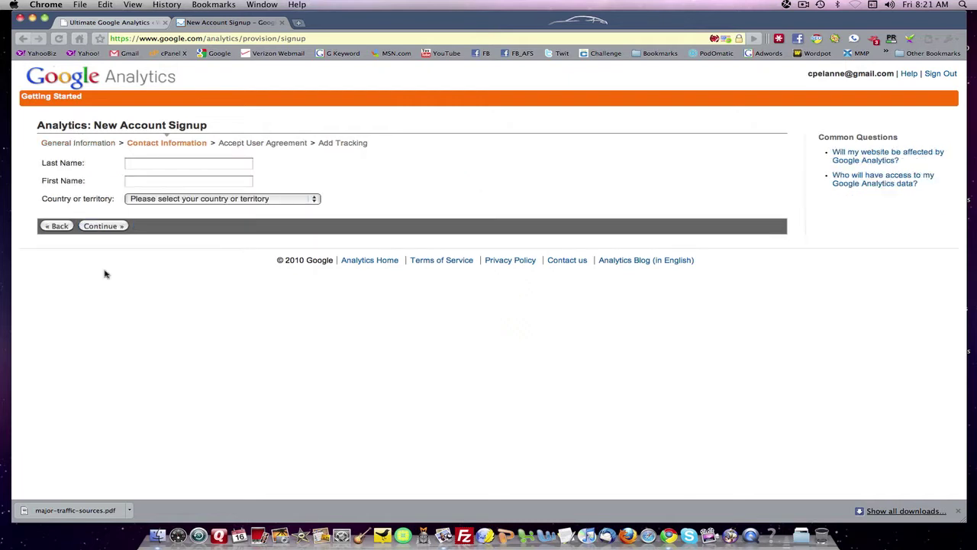
{"action": "left_click", "coordinate": [143, 160]}
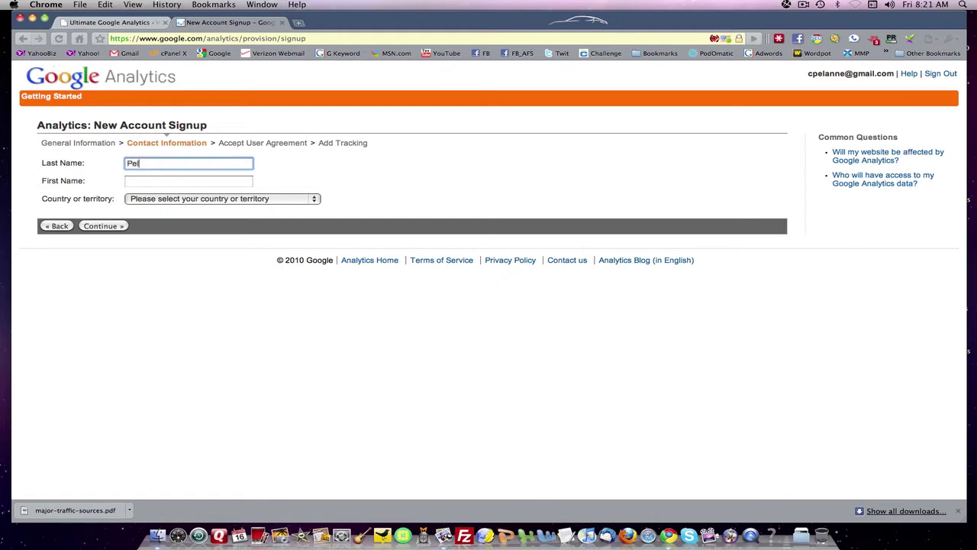
{"action": "left_click", "coordinate": [140, 182]}
{"action": "type", "text": "Claude"}
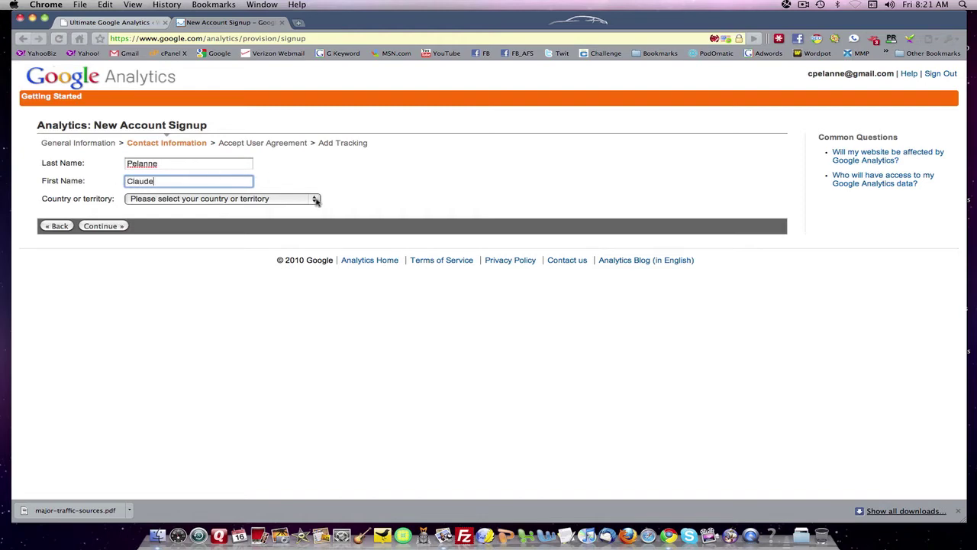
{"action": "left_click", "coordinate": [313, 199]}
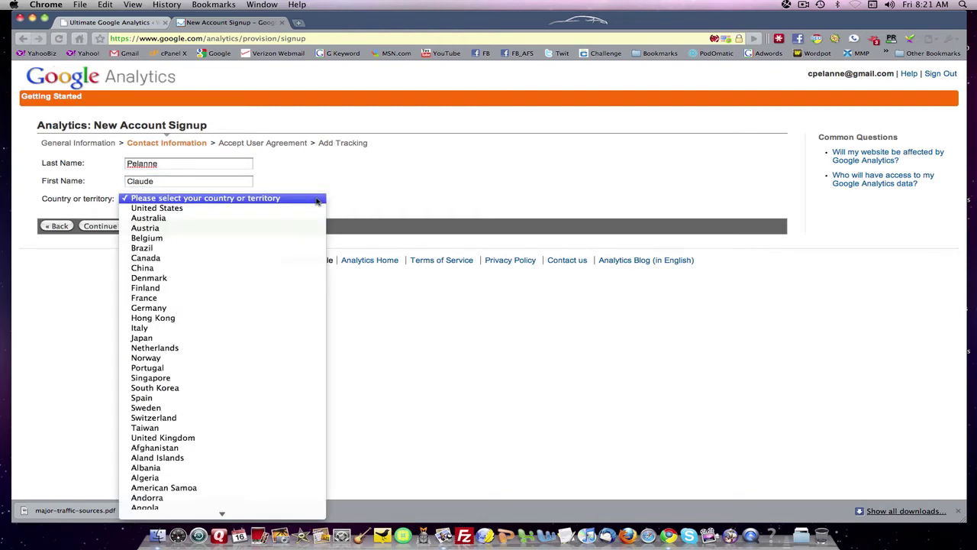
{"action": "left_click", "coordinate": [165, 207]}
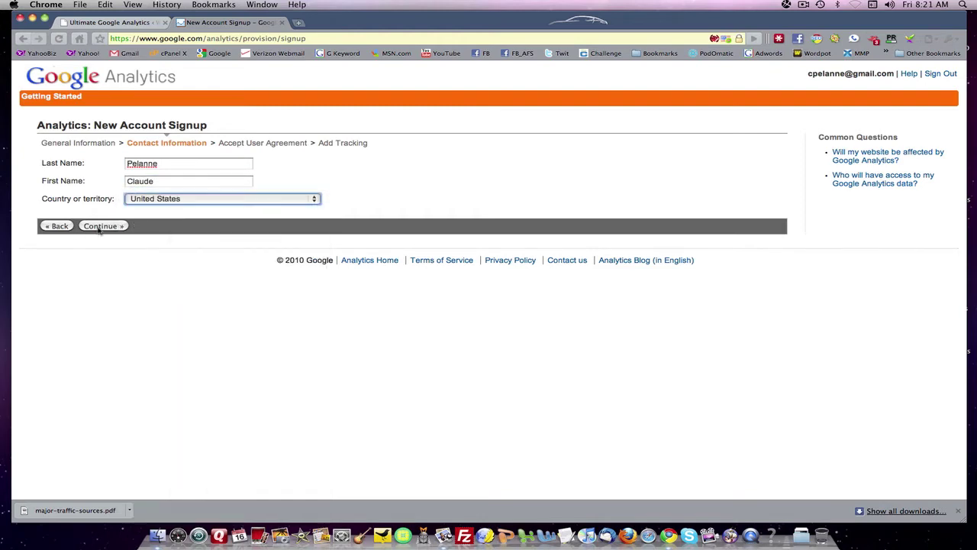
{"action": "left_click", "coordinate": [109, 227]}
Agree to the terms and conditions and create the new Analytics account
{"action": "scroll", "coordinate": [90, 298], "scroll_direction": "down", "scroll_amount": 5}
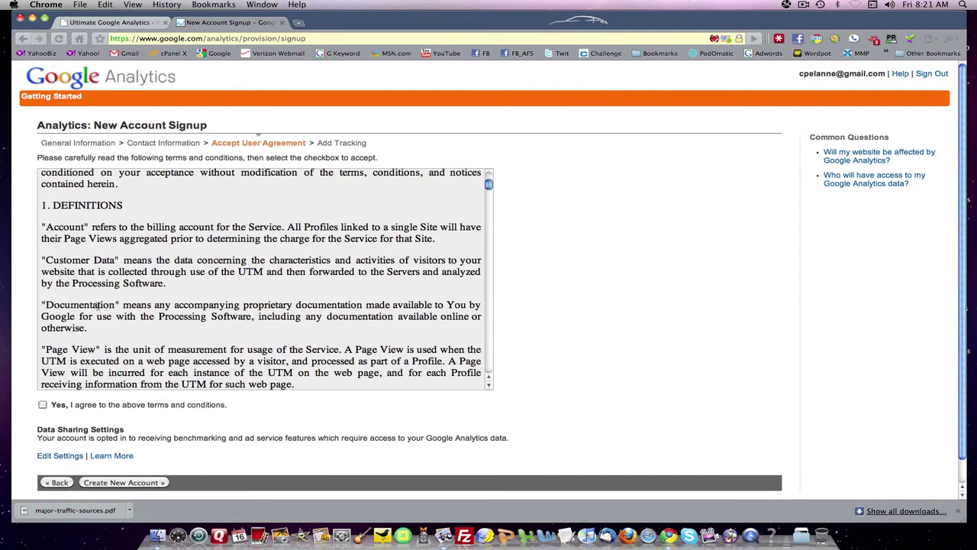
{"action": "left_click", "coordinate": [42, 404]}
{"action": "scroll", "coordinate": [111, 344], "scroll_direction": "down", "scroll_amount": 5}
{"action": "scroll", "coordinate": [112, 343], "scroll_direction": "down", "scroll_amount": 10}
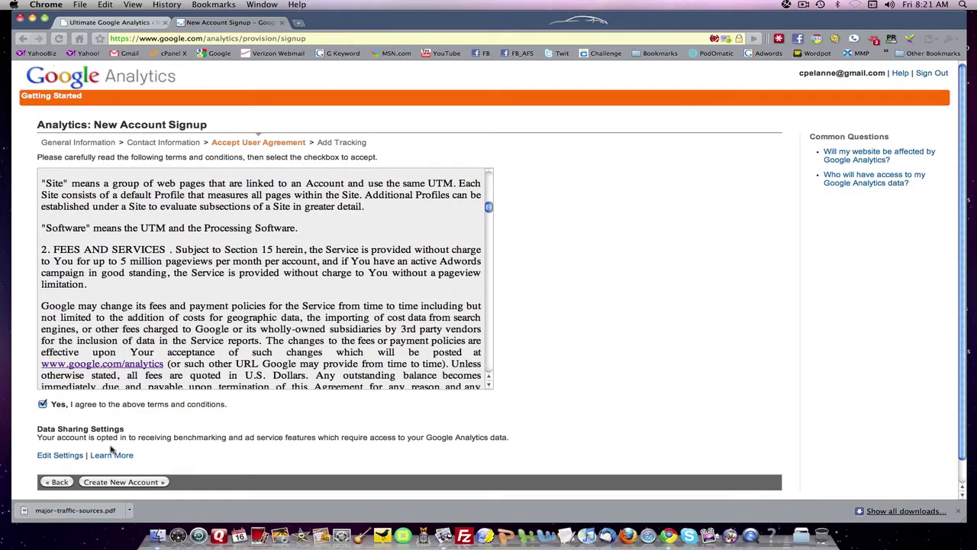
{"action": "scroll", "coordinate": [112, 459], "scroll_direction": "down", "scroll_amount": 2}
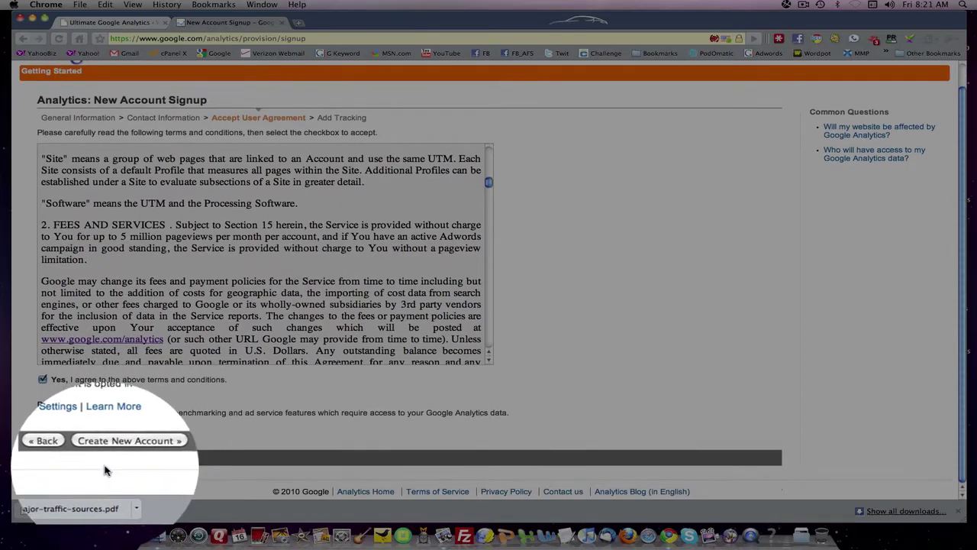
{"action": "left_click", "coordinate": [122, 457]}
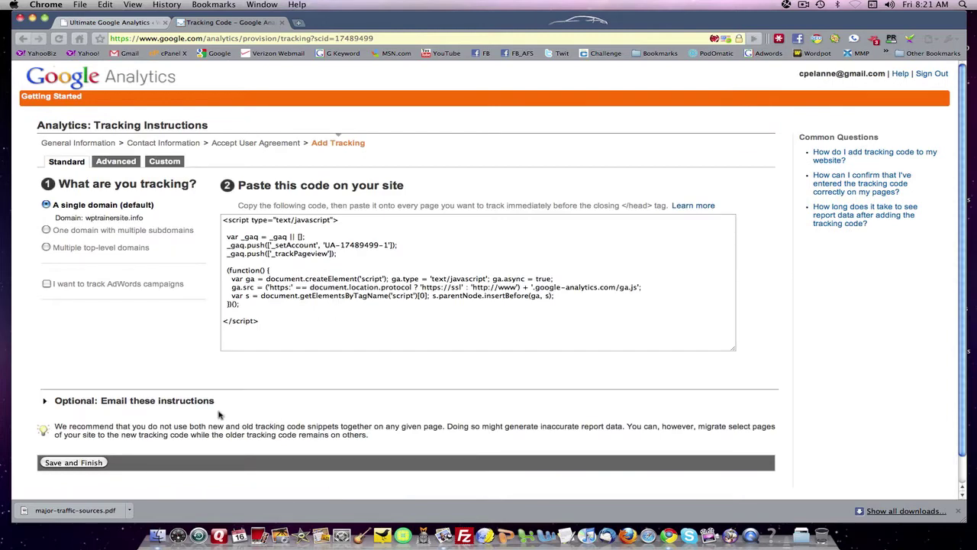
Save and finish the tracking setup, then select account ID UA-17489499-1 on the overview
{"action": "scroll", "coordinate": [241, 398], "scroll_direction": "down", "scroll_amount": 1}
{"action": "scroll", "coordinate": [239, 394], "scroll_direction": "up", "scroll_amount": 1}
{"action": "left_click_drag", "start_coordinate": [224, 220], "coordinate": [261, 326]}
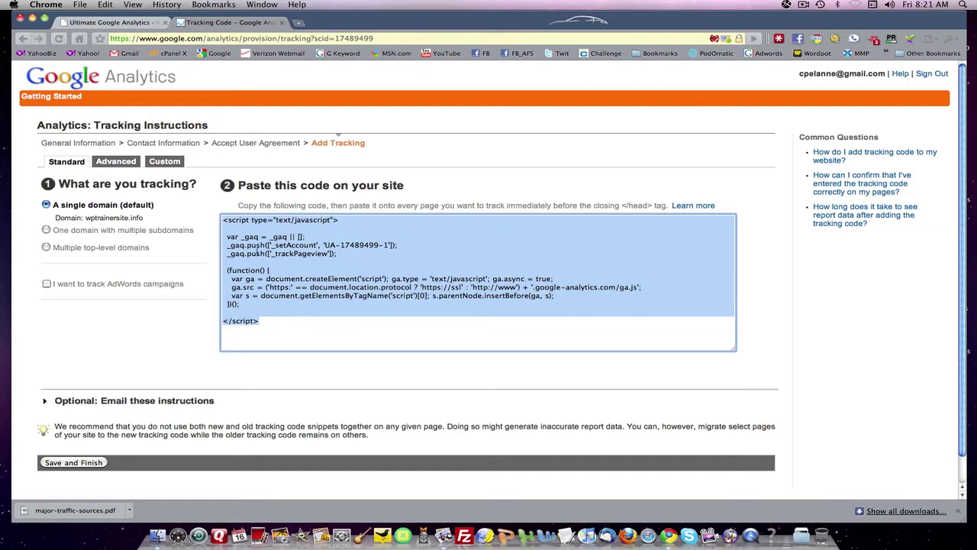
{"action": "left_click", "coordinate": [84, 462]}
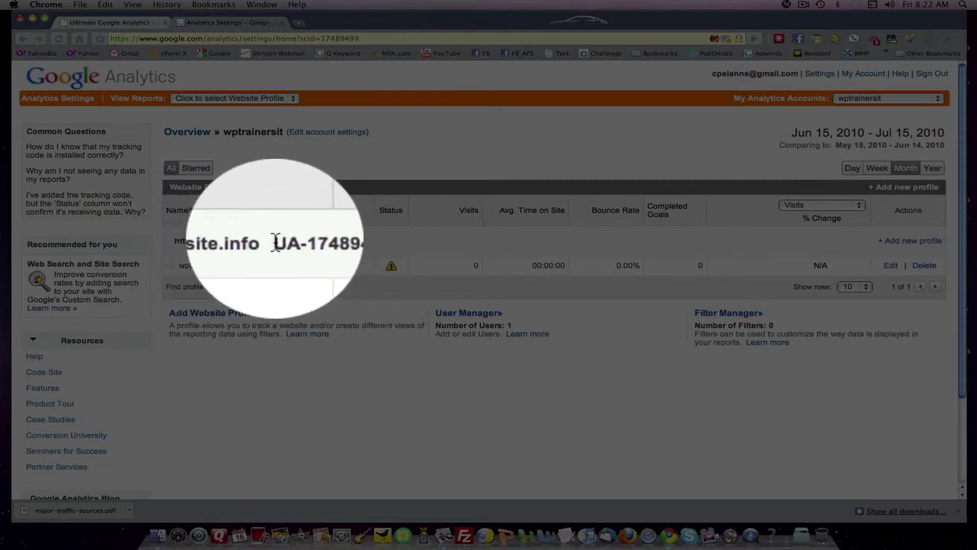
{"action": "left_click_drag", "start_coordinate": [280, 245], "coordinate": [343, 242]}
{"action": "key", "text": "super+c"}
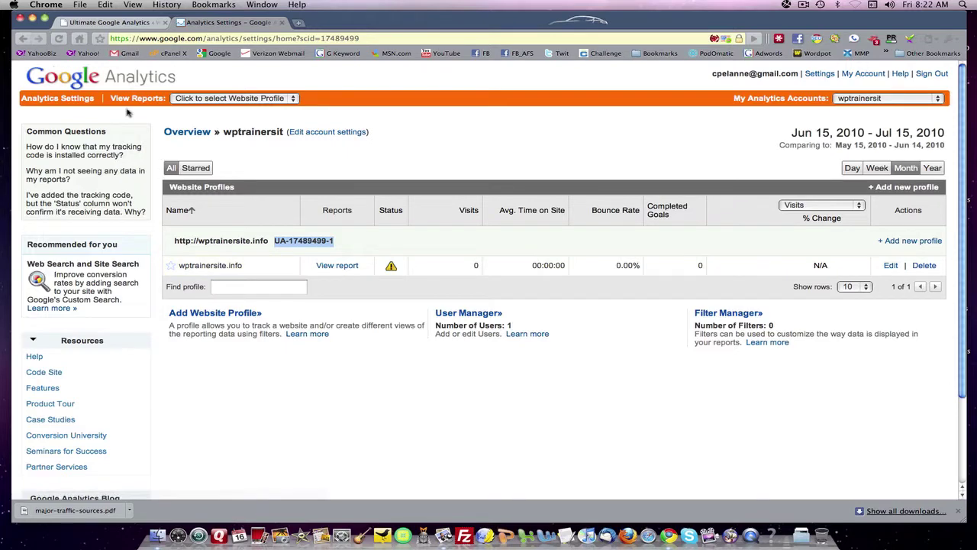
Replace the placeholder UA-XXXXXX-X with the pasted UA-17489499-1 and update the plugin options
{"action": "left_click", "coordinate": [105, 23]}
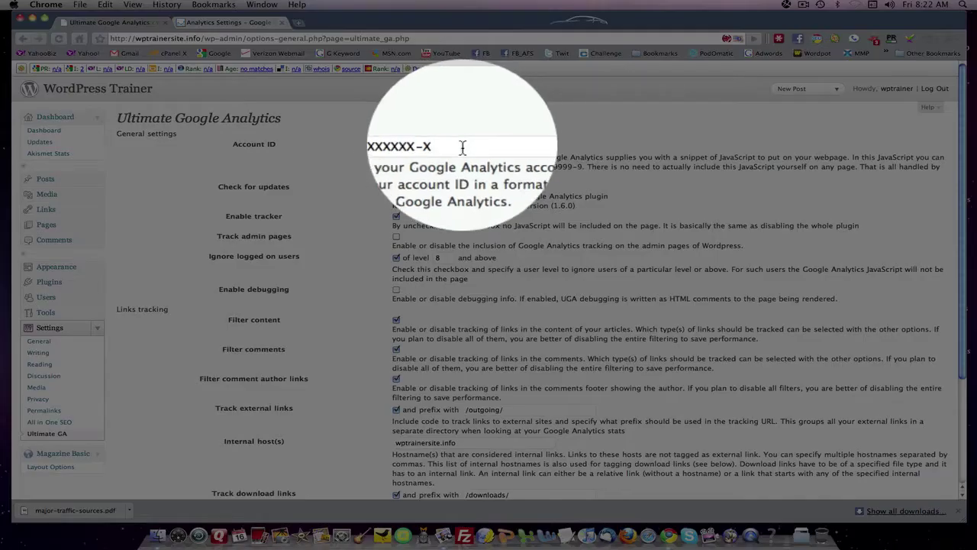
{"action": "left_click_drag", "start_coordinate": [448, 145], "coordinate": [394, 145]}
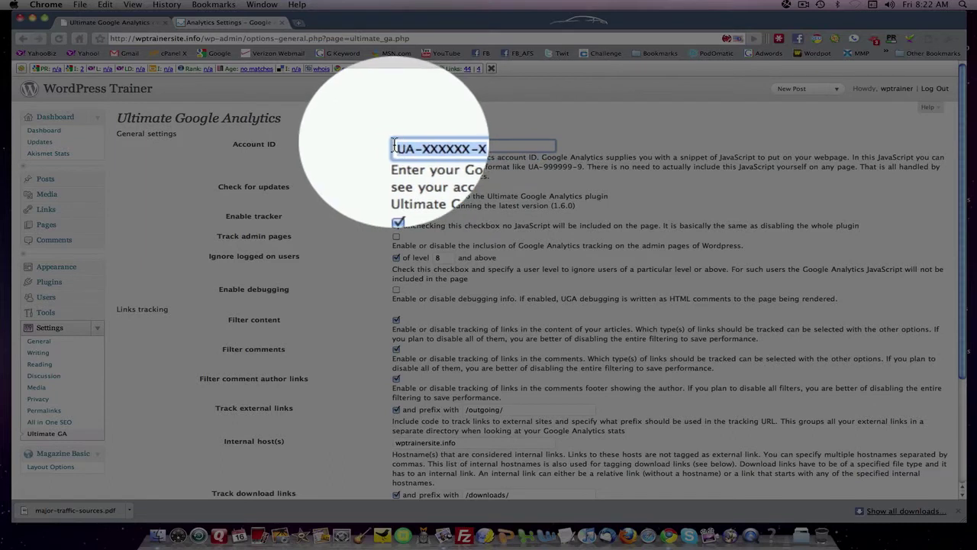
{"action": "key", "text": "super+v"}
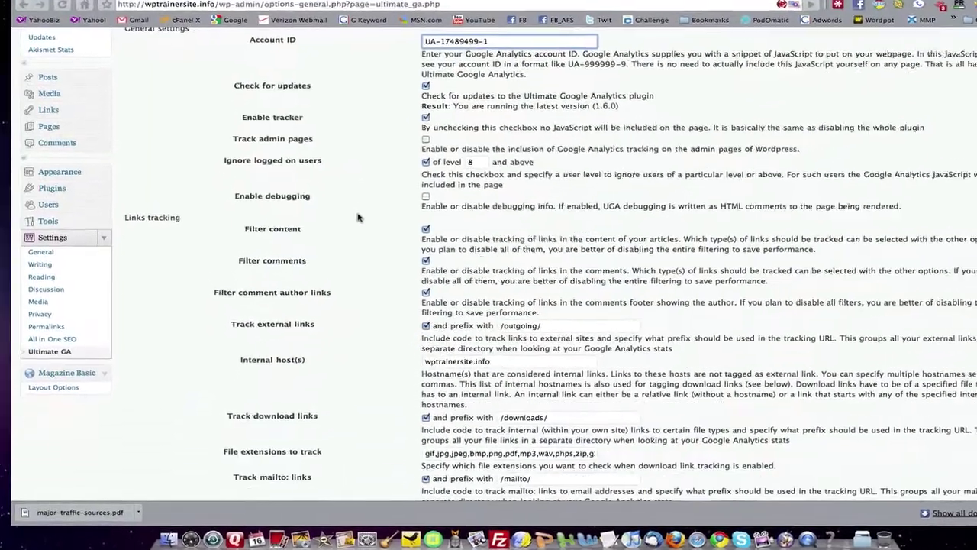
{"action": "scroll", "coordinate": [366, 207], "scroll_direction": "down", "scroll_amount": 5}
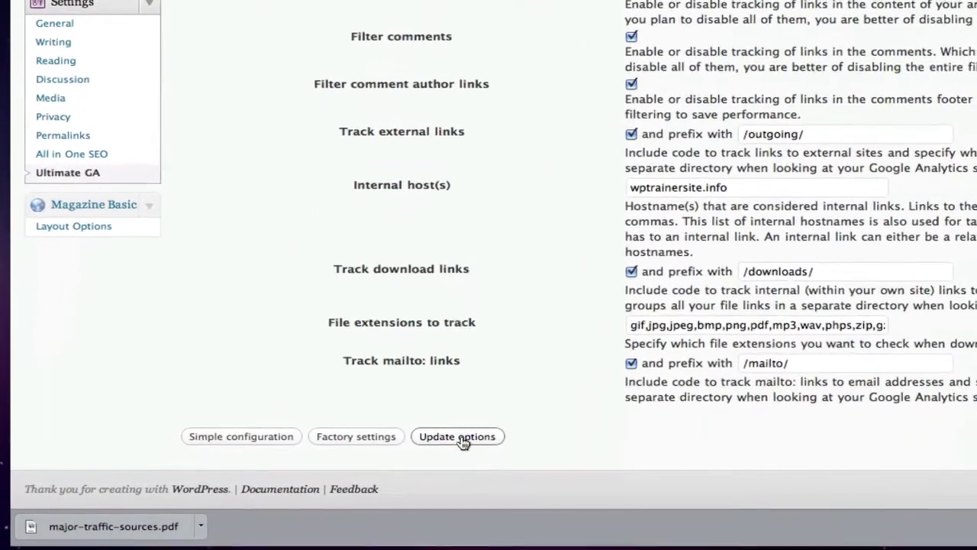
{"action": "left_click", "coordinate": [463, 438]}
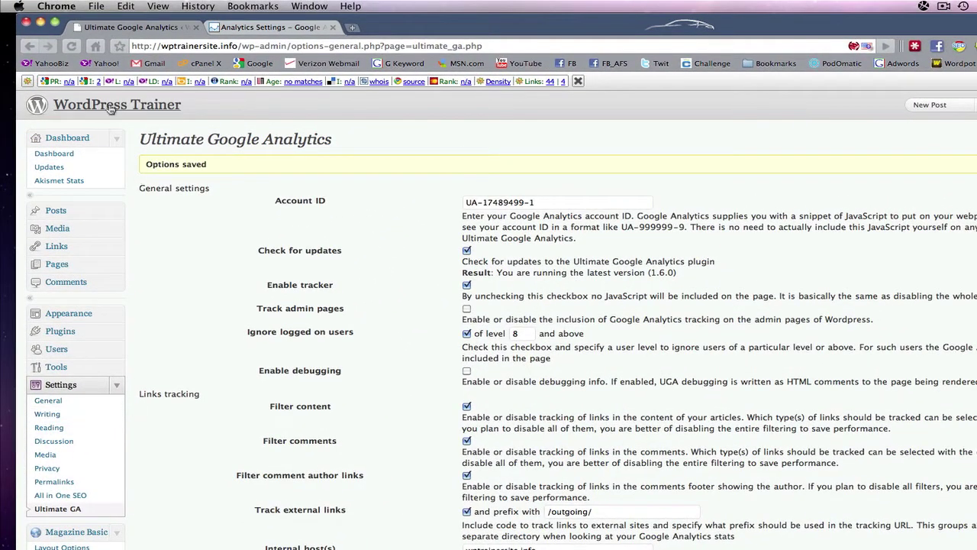
Open the WordPress Trainer front page via the site title in the admin header
{"action": "left_click", "coordinate": [109, 107]}
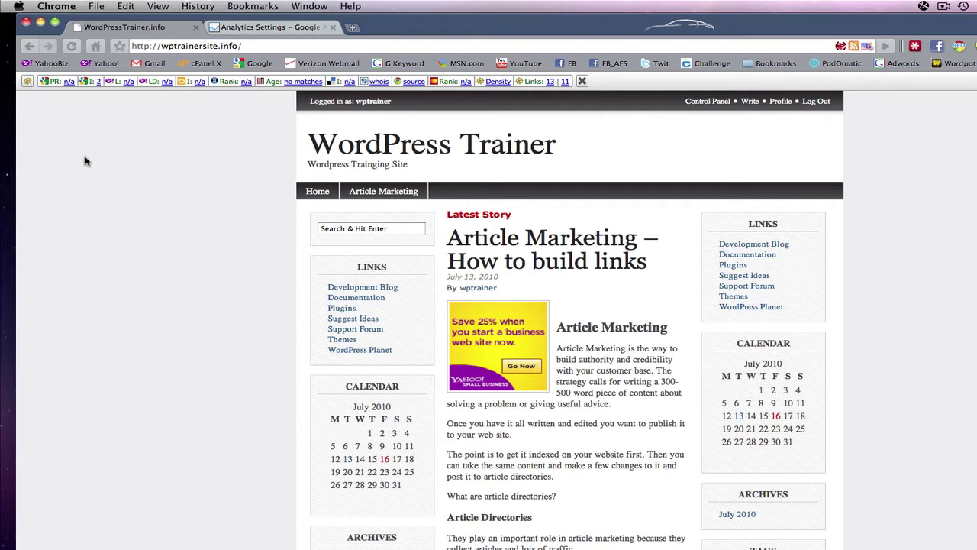
{"action": "left_click", "coordinate": [267, 27]}
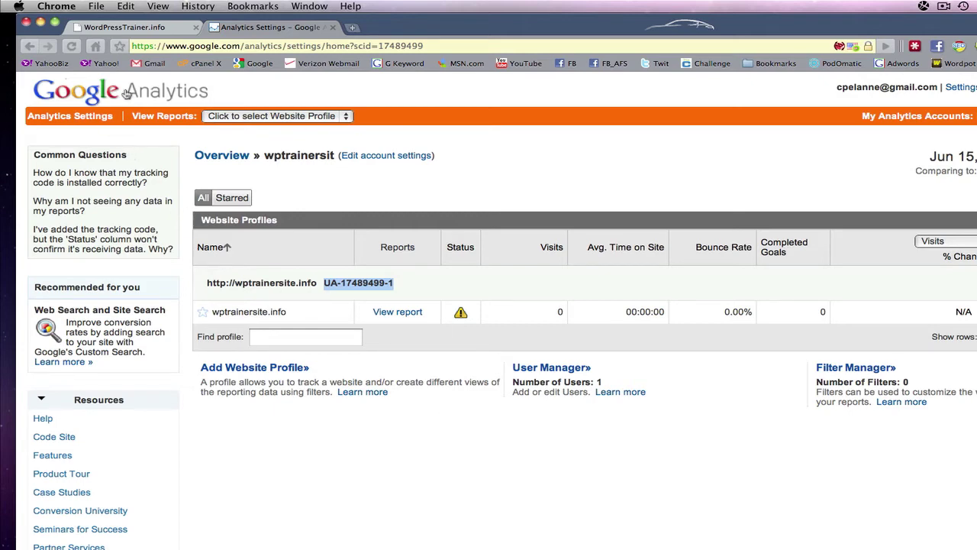
{"action": "left_click", "coordinate": [159, 27]}
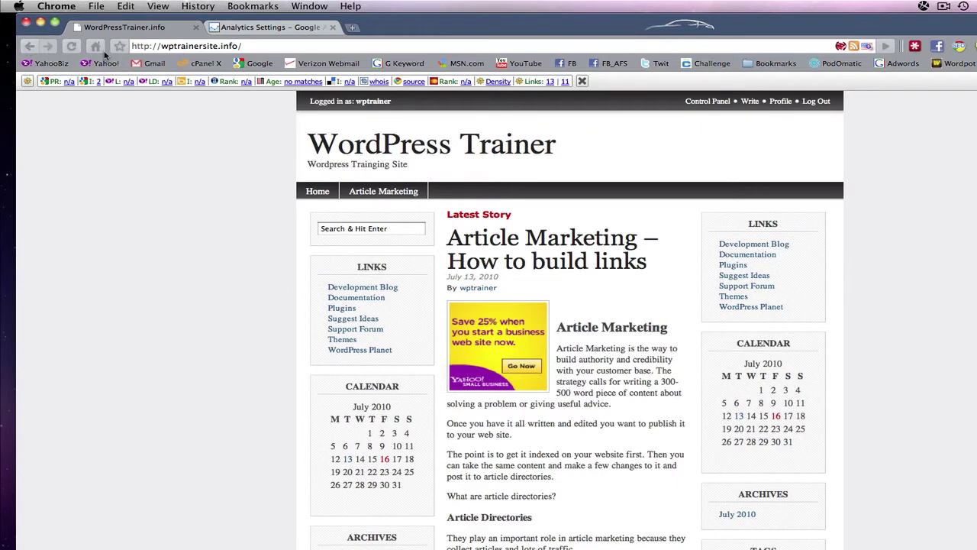
Go back to the saved Ultimate GA settings, then view the wptrainersit Google Analytics account overview
{"action": "left_click", "coordinate": [30, 47]}
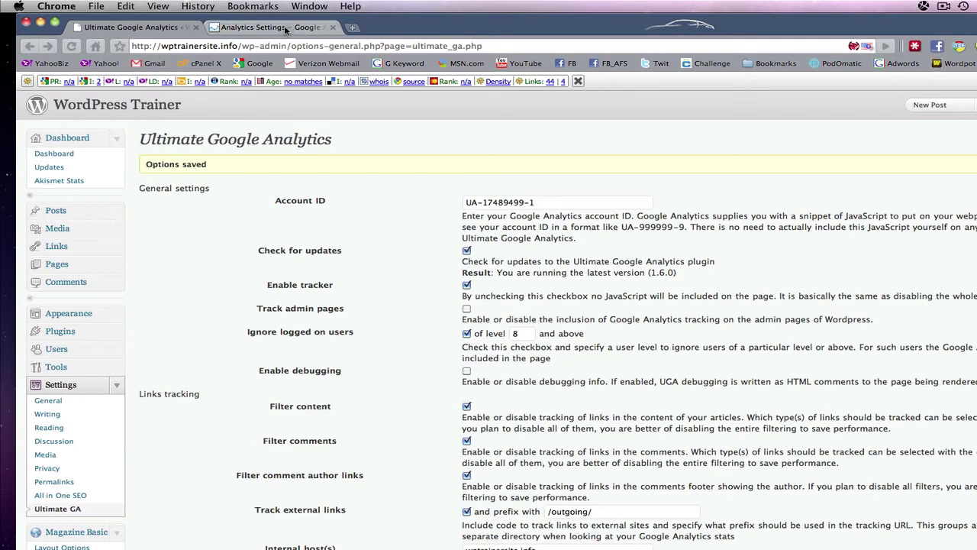
{"action": "left_click", "coordinate": [285, 29]}
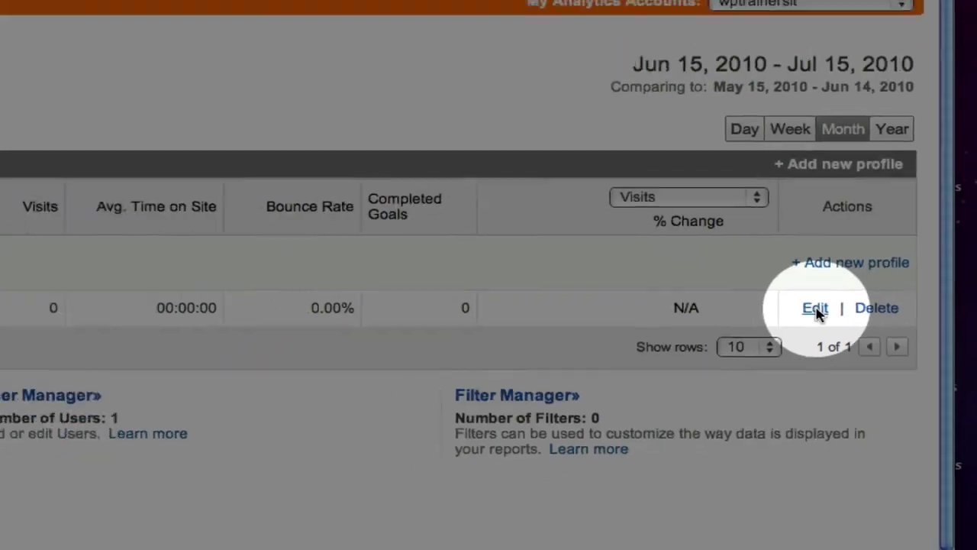
Check the wptrainersite.info profile's tracking status and select its tracking code snippet
{"action": "left_click", "coordinate": [816, 308]}
{"action": "scroll", "coordinate": [416, 325], "scroll_direction": "down", "scroll_amount": 3}
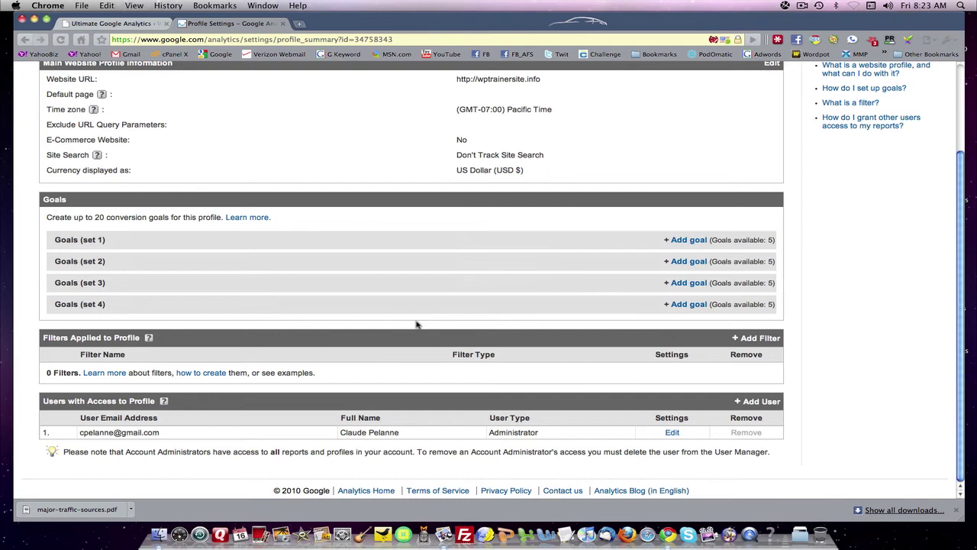
{"action": "scroll", "coordinate": [416, 324], "scroll_direction": "up", "scroll_amount": 3}
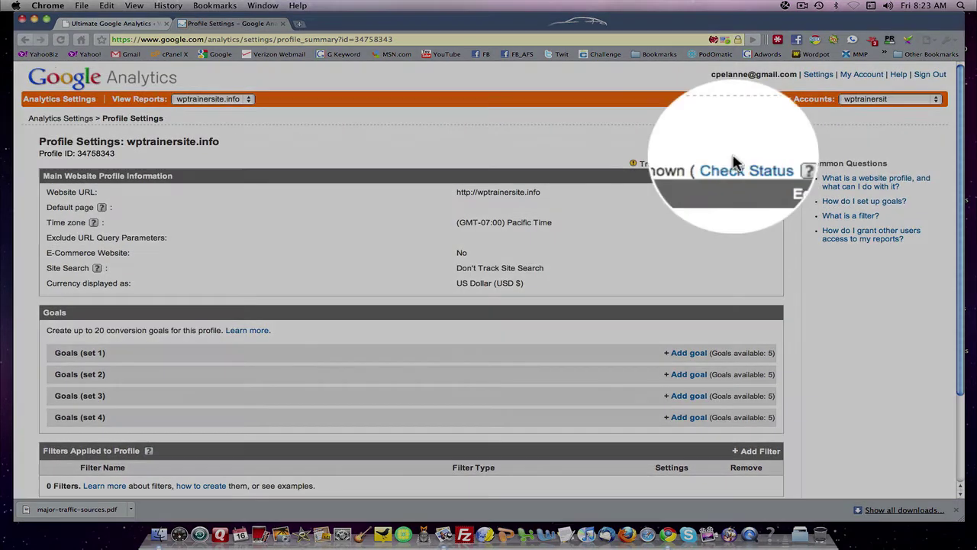
{"action": "left_click", "coordinate": [738, 163]}
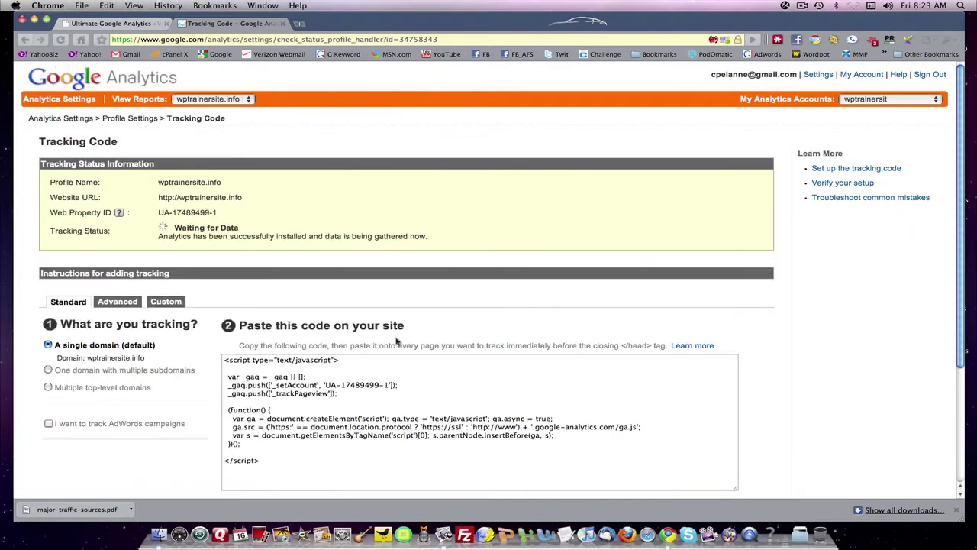
{"action": "scroll", "coordinate": [397, 341], "scroll_direction": "down", "scroll_amount": 3}
{"action": "left_click_drag", "start_coordinate": [224, 239], "coordinate": [252, 342]}
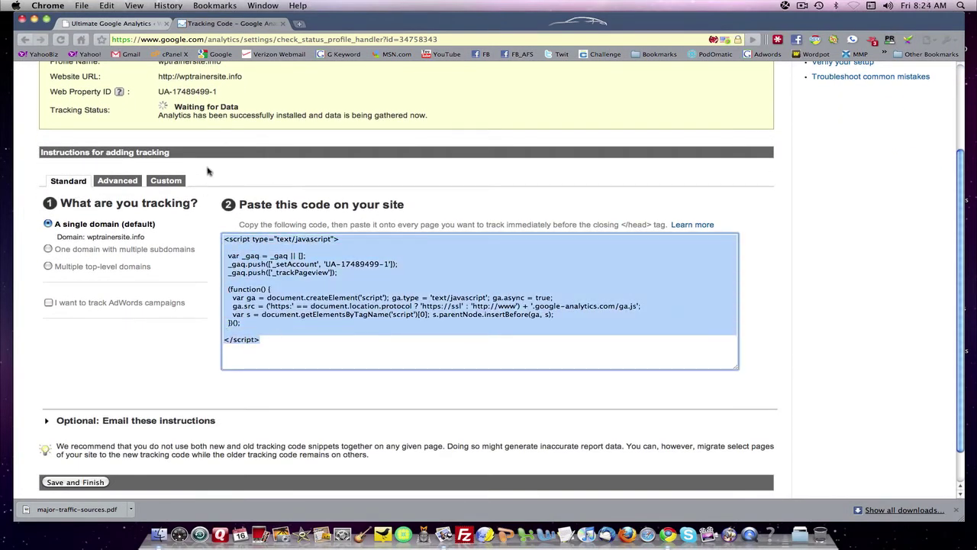
{"action": "scroll", "coordinate": [207, 172], "scroll_direction": "up", "scroll_amount": 3}
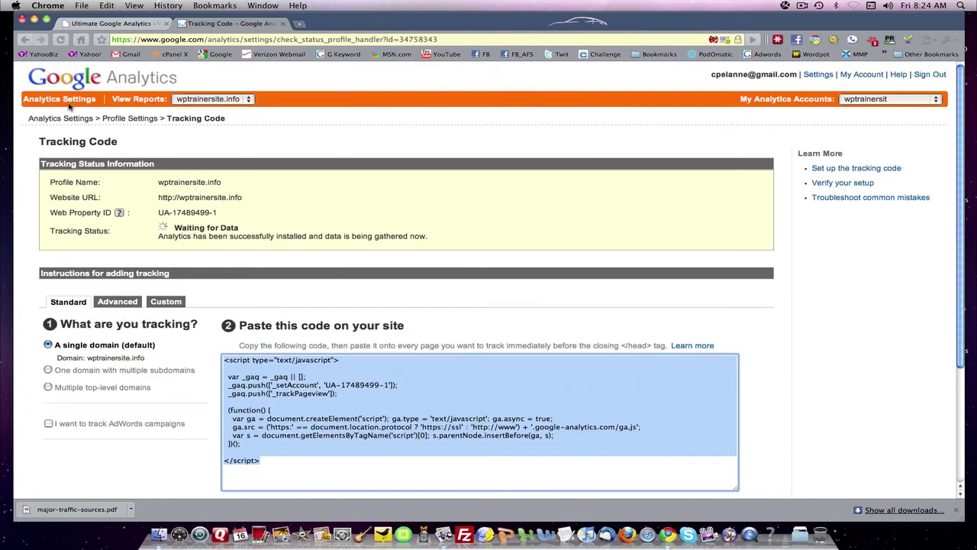
Back on the account overview, select account ID UA-17489499-1 and return to the WordPress plugin settings
{"action": "left_click", "coordinate": [24, 39]}
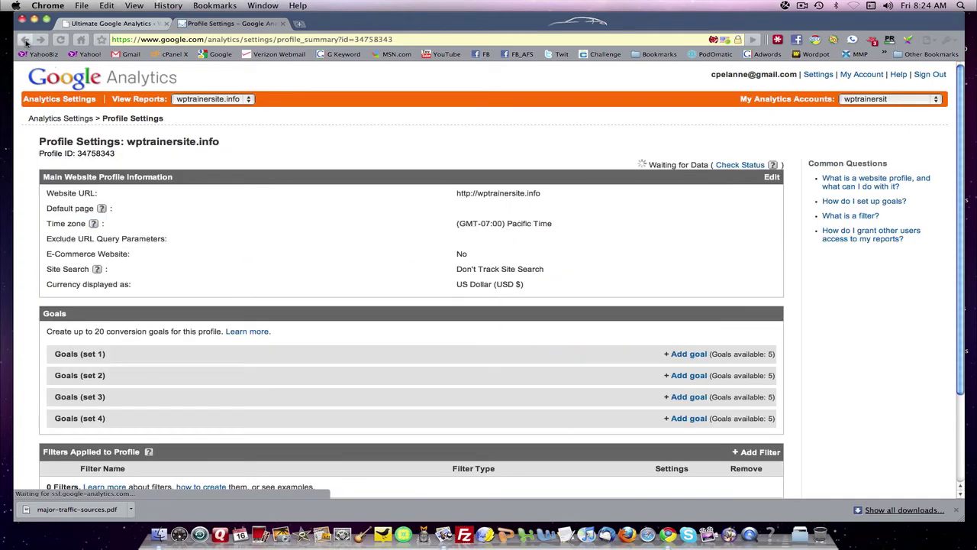
{"action": "left_click", "coordinate": [23, 39]}
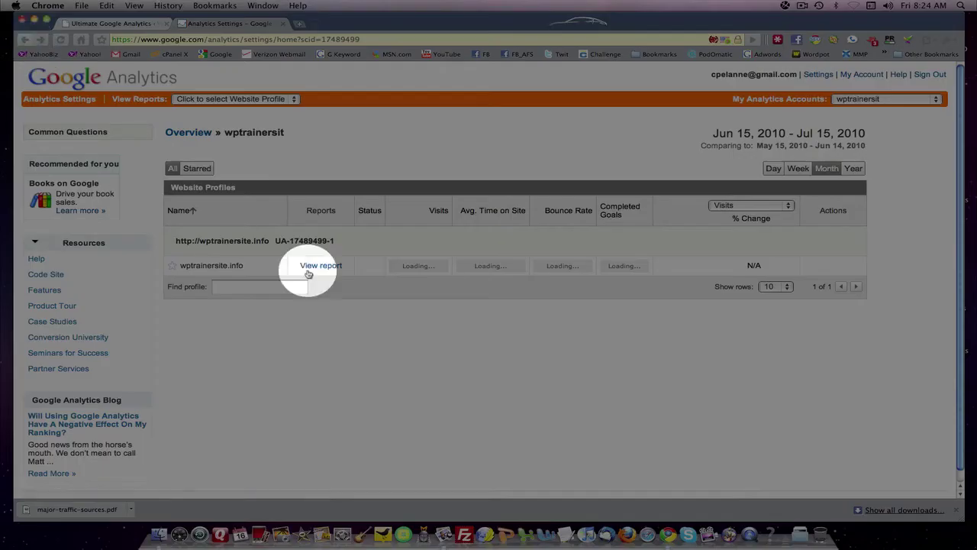
{"action": "left_click_drag", "start_coordinate": [275, 240], "coordinate": [342, 244]}
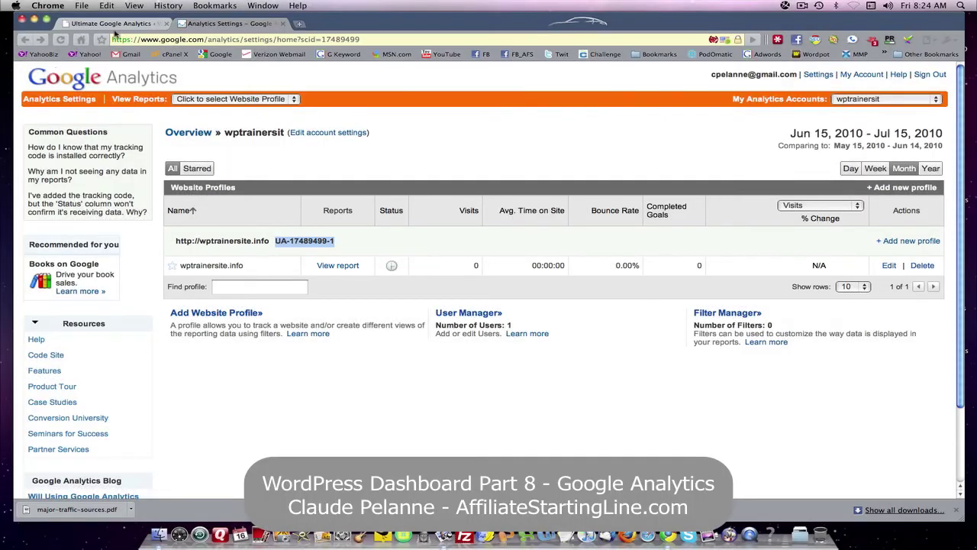
{"action": "left_click", "coordinate": [114, 27]}
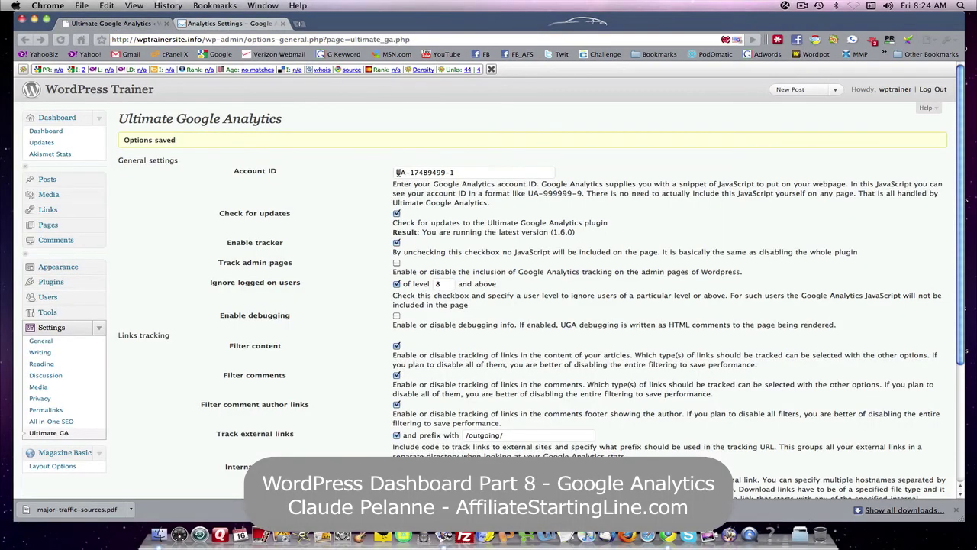
Open the WordPress Trainer front page from the site title in the admin header
{"action": "left_click", "coordinate": [79, 91]}
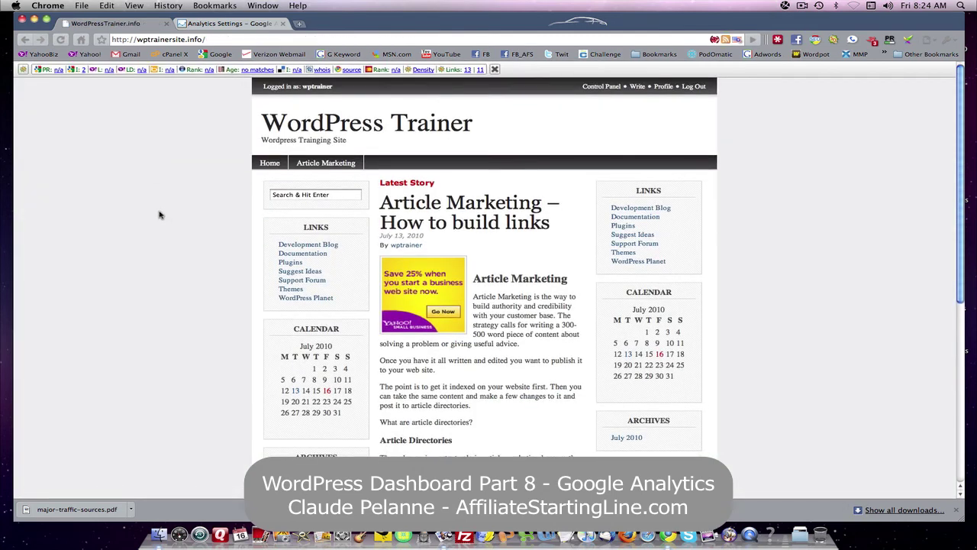